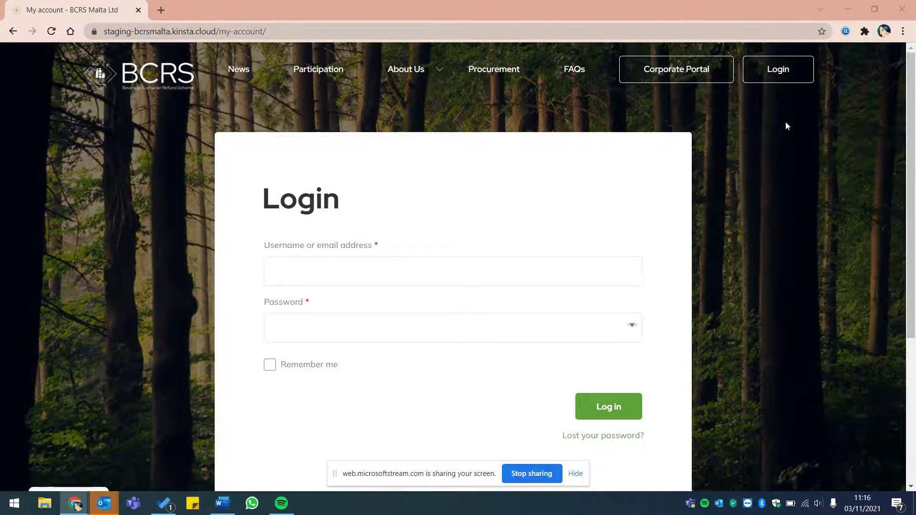
Step: Log in with the saved importer username and the pasted account password
left_click(353, 277)
type("bcrs_test_importer")
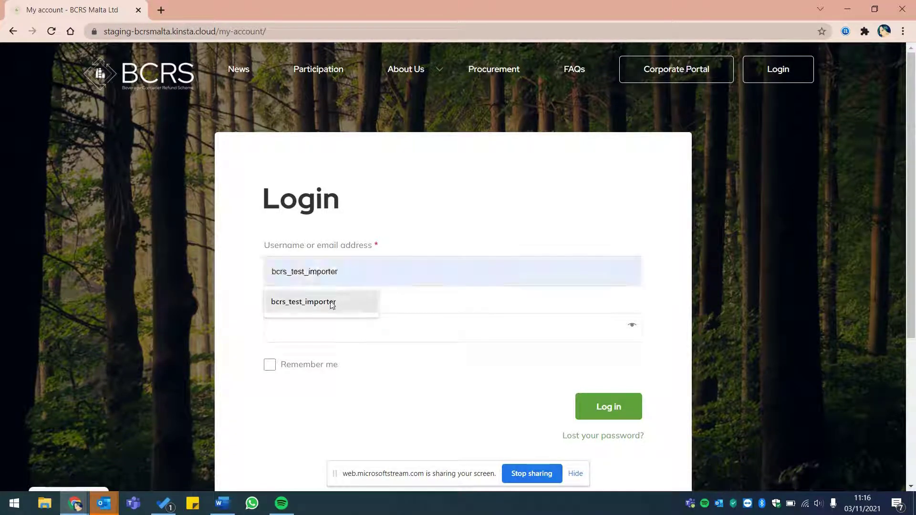
left_click(331, 302)
right_click(319, 331)
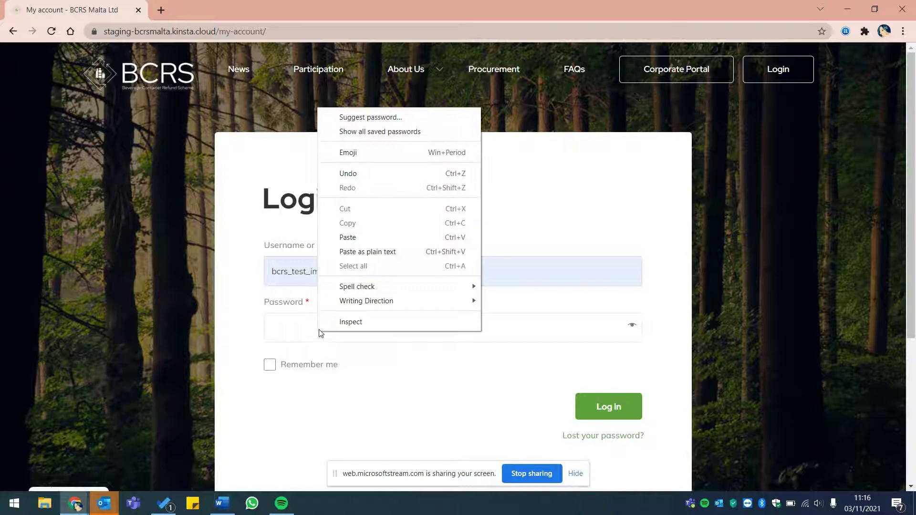
left_click(363, 237)
left_click(599, 411)
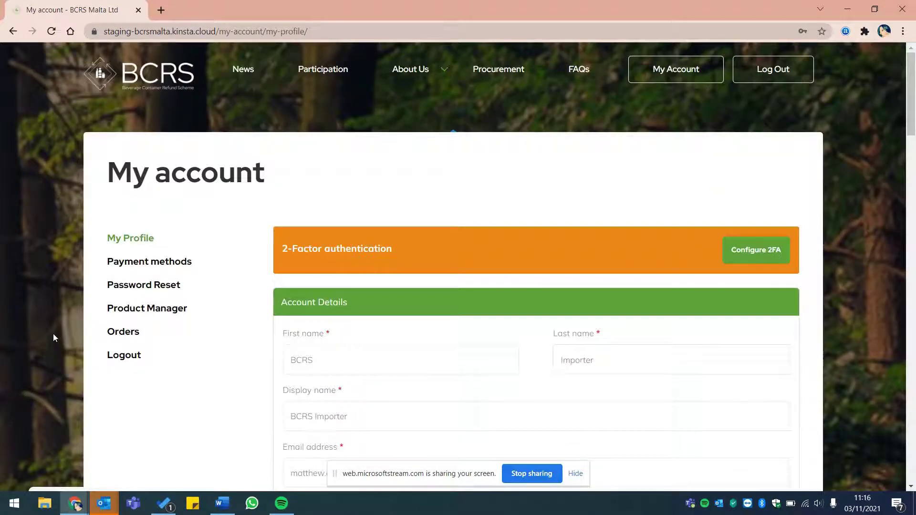
scroll(54, 338, "down", 1)
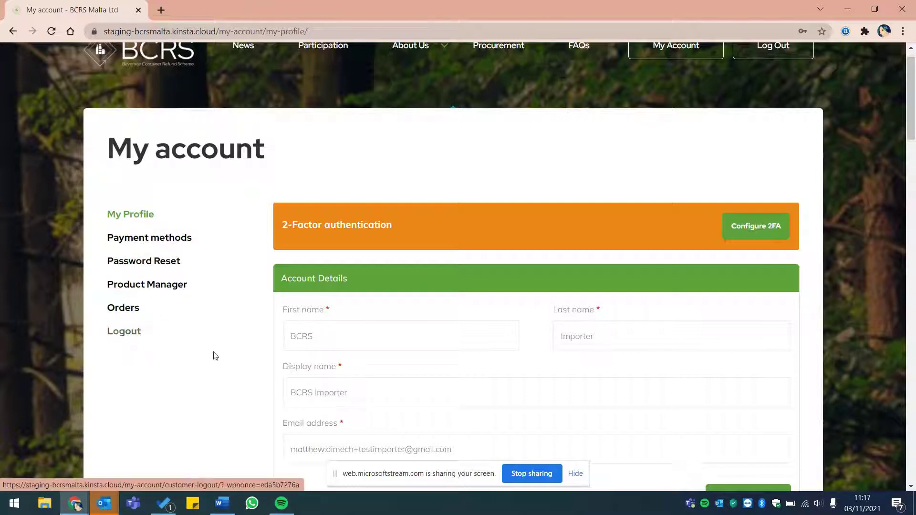
scroll(232, 366, "down", 2)
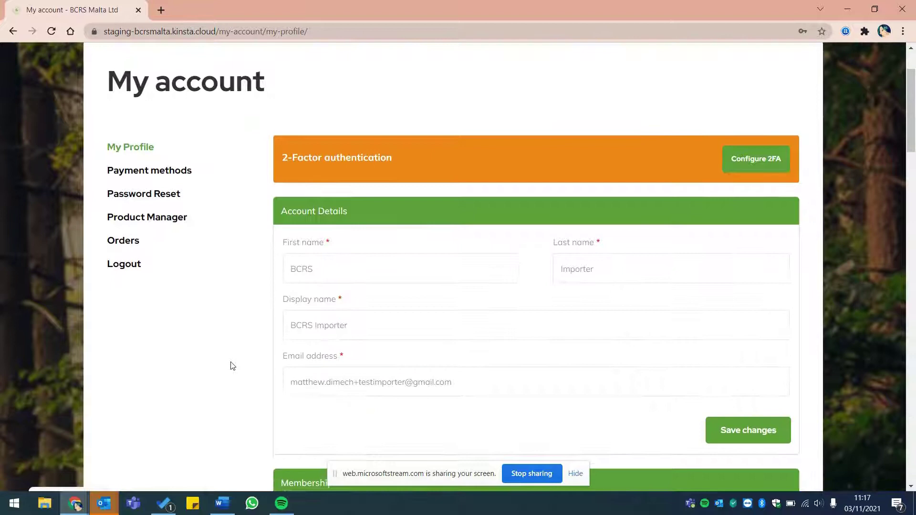
scroll(232, 366, "up", 1)
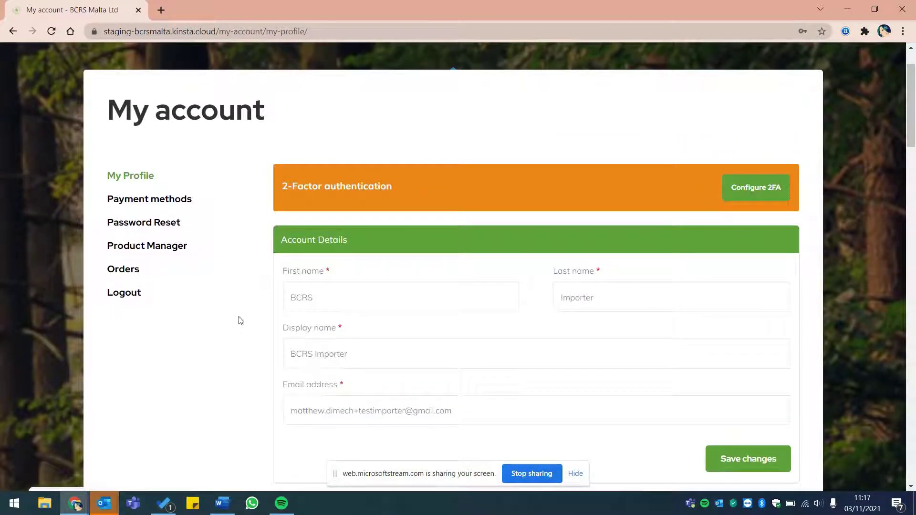
left_click(785, 188)
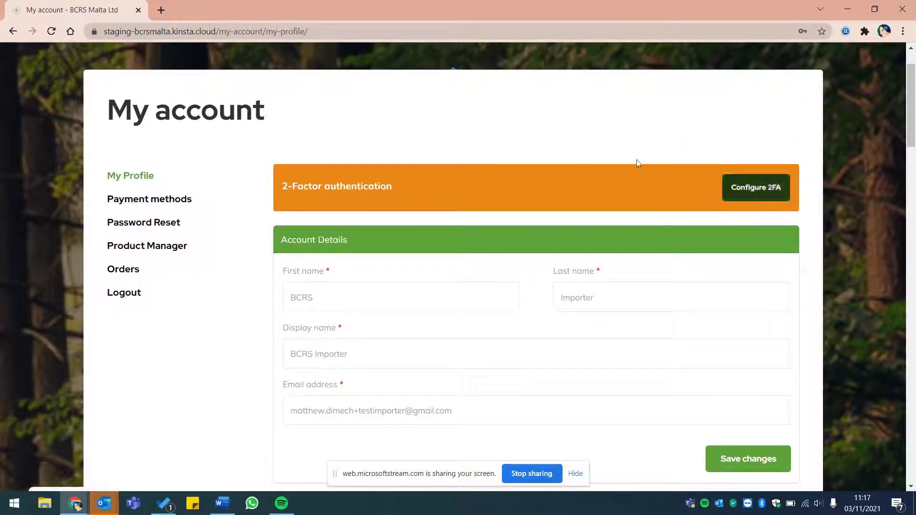
Step: Go to Product Manager and start a new product with Add Product
left_click(167, 247)
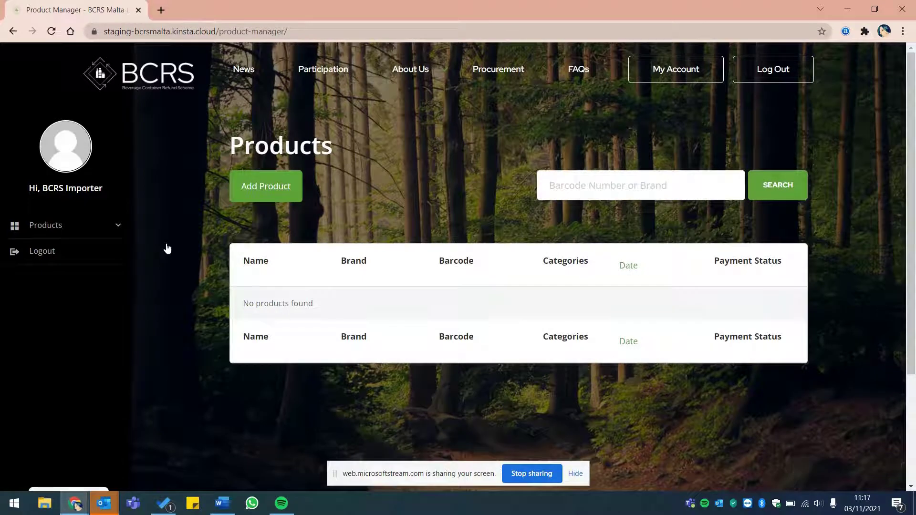
left_click(262, 196)
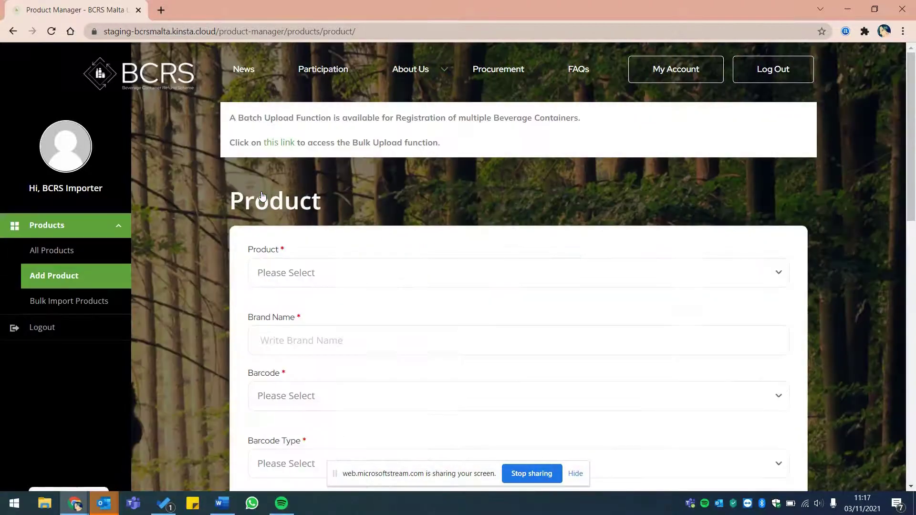
scroll(353, 188, "down", 1)
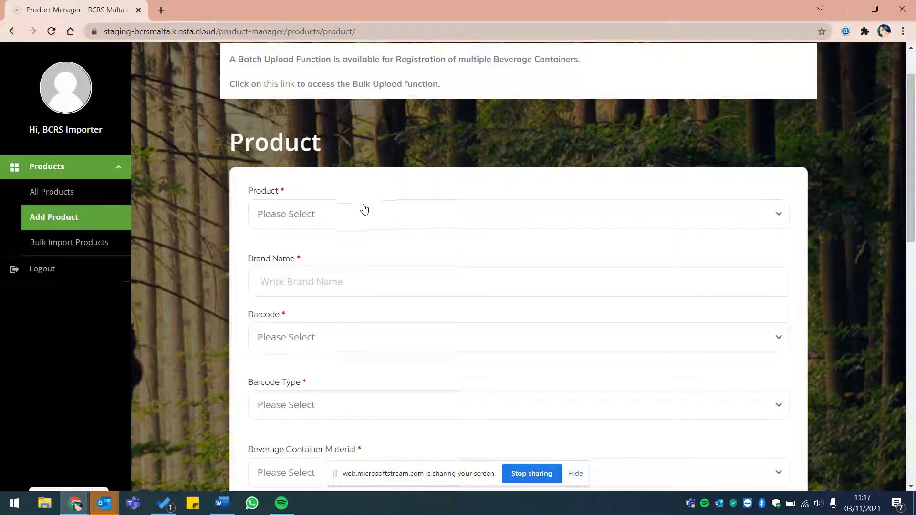
Step: Choose Water and Flavoured Water as the product category and enter brand name Sunny Water
left_click(360, 224)
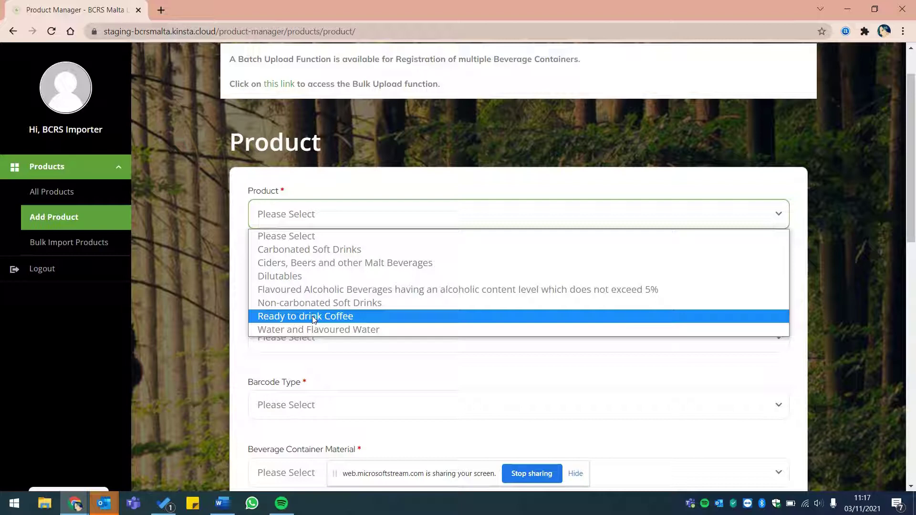
left_click(387, 328)
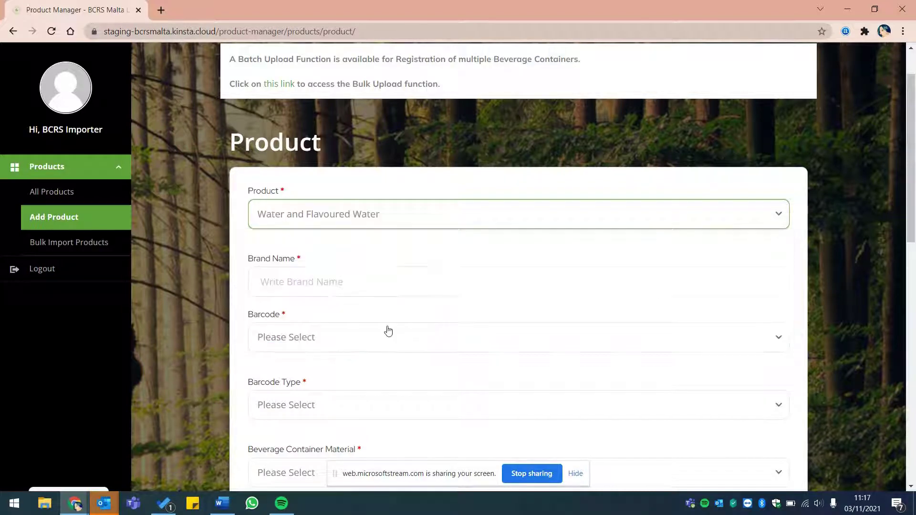
left_click(339, 283)
type("Sun")
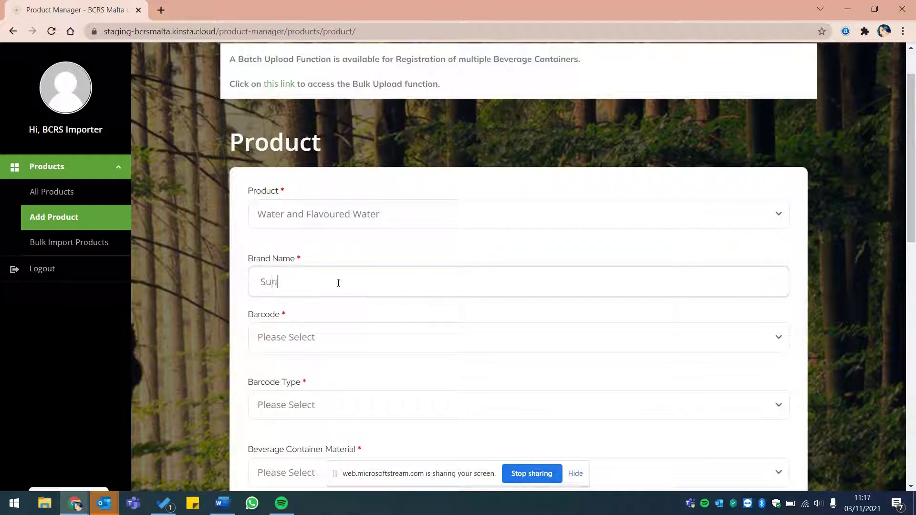
type("ny Water")
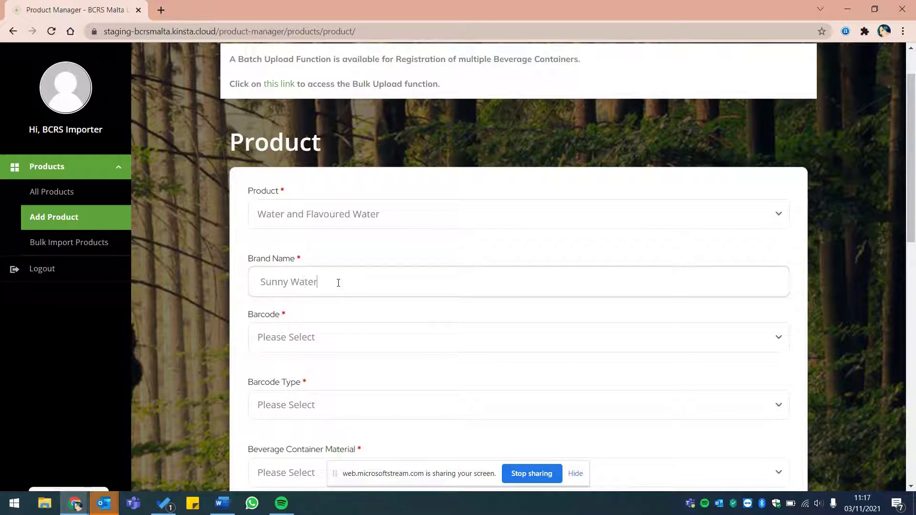
left_click(311, 345)
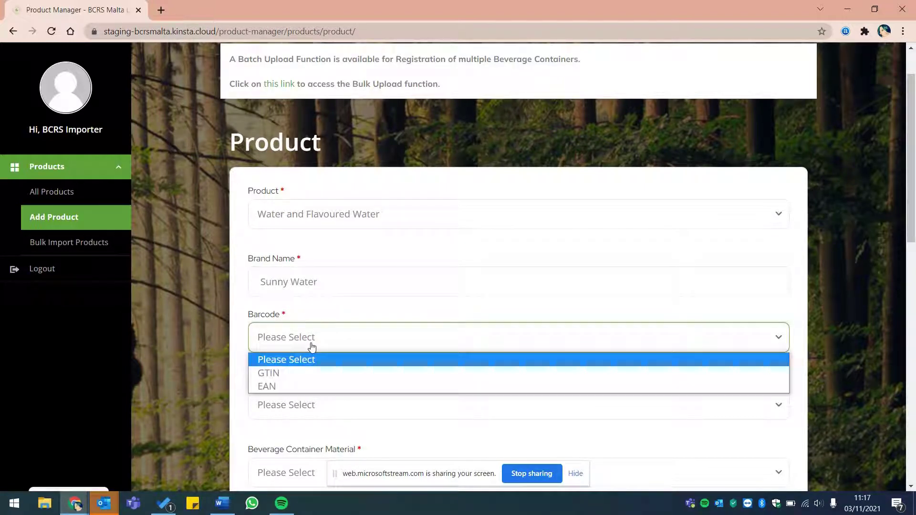
left_click(310, 387)
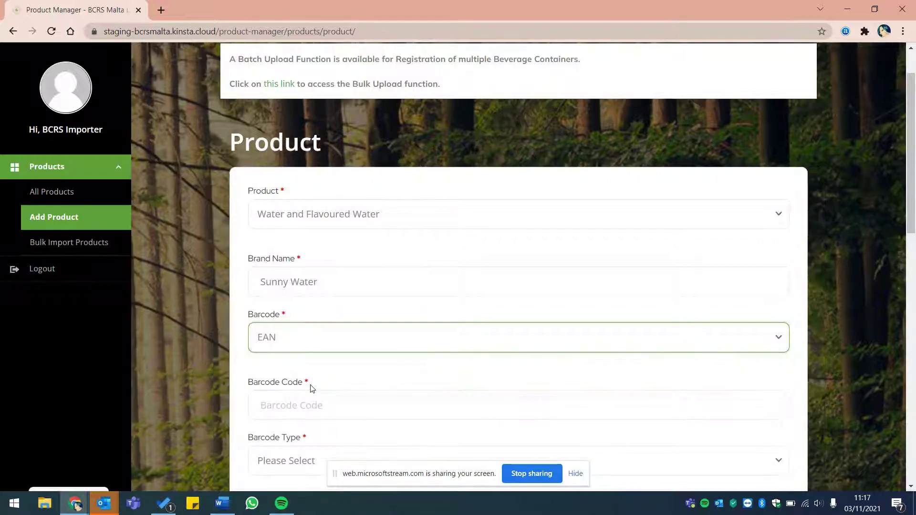
scroll(238, 356, "down", 1)
scroll(237, 356, "down", 2)
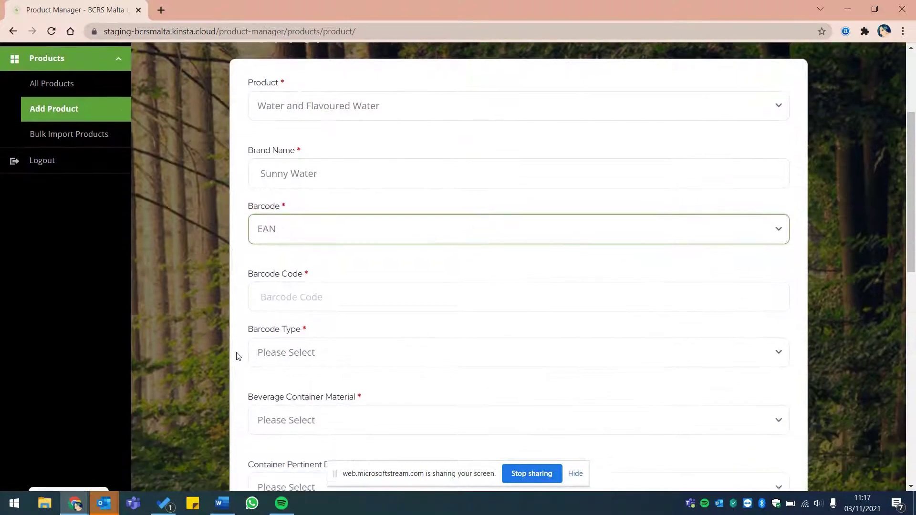
left_click(319, 301)
type("123")
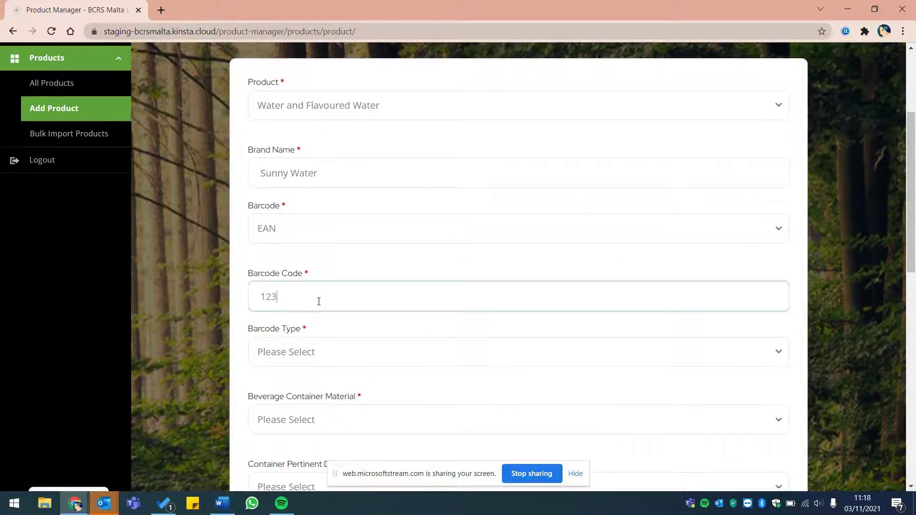
type("4567890123")
Step: Pick Non-market-specific as barcode type and PET - clear as container material
scroll(193, 340, "down", 2)
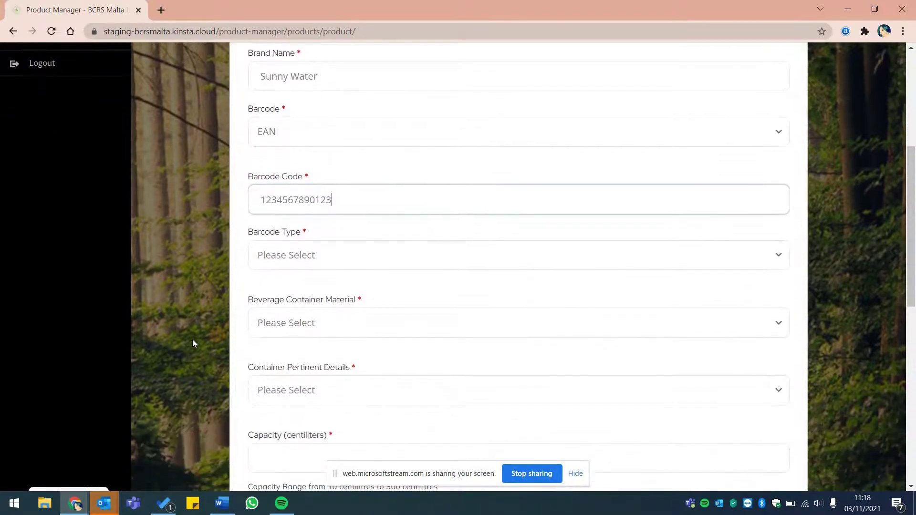
left_click(379, 262)
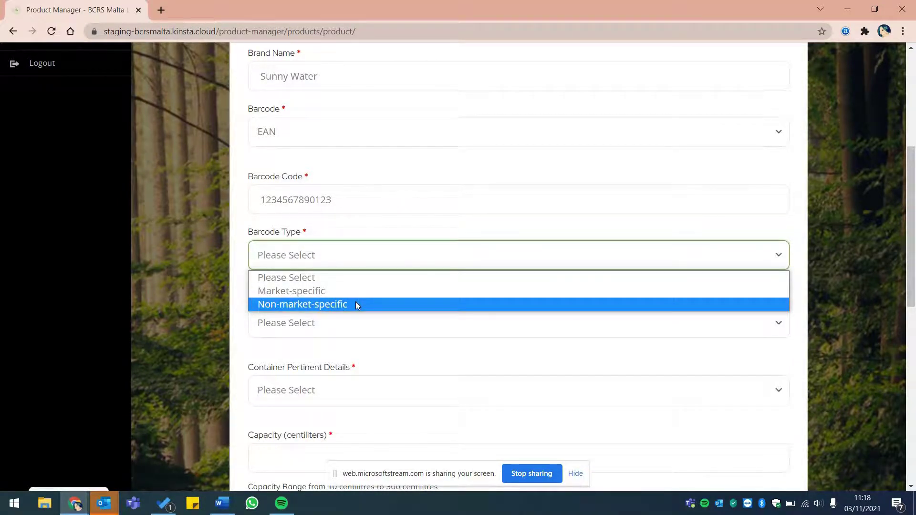
left_click(356, 305)
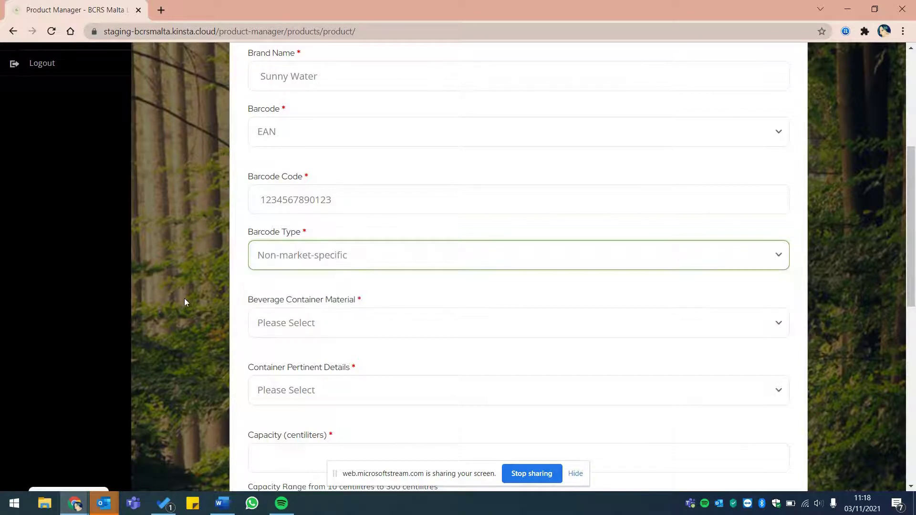
scroll(185, 299, "down", 2)
left_click(404, 247)
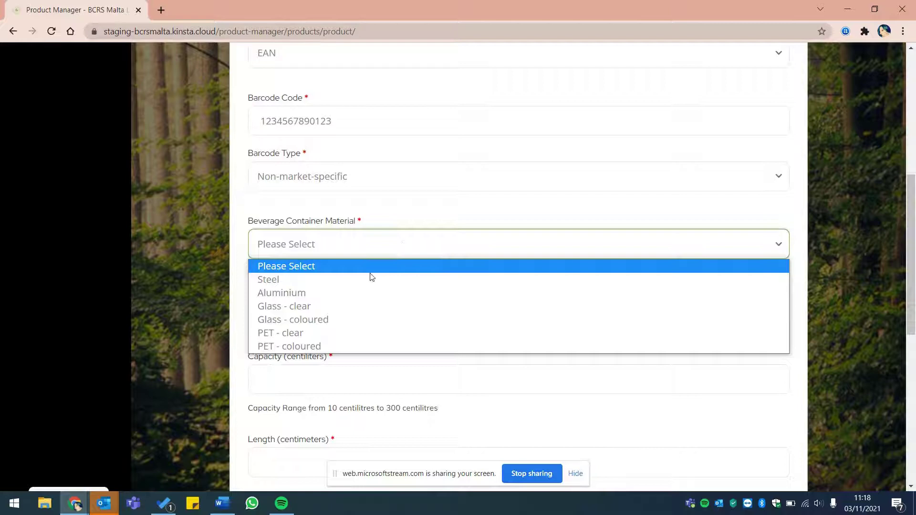
left_click(310, 333)
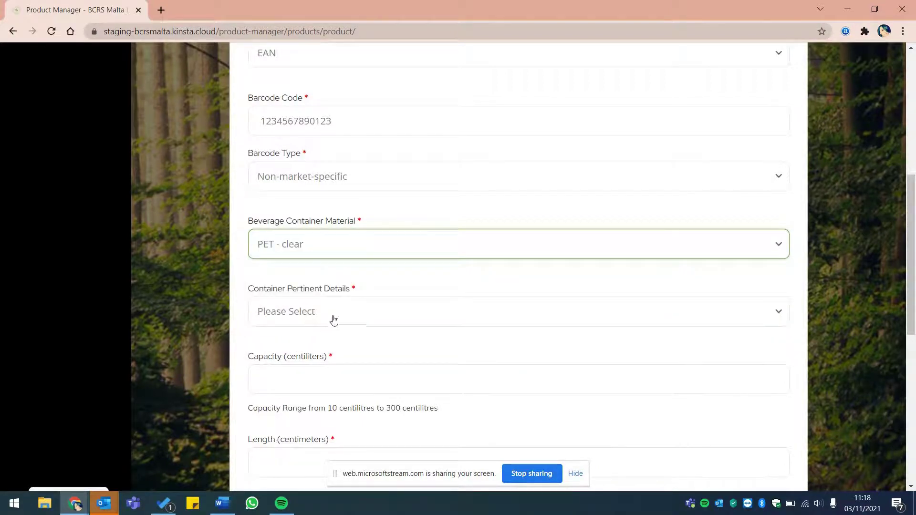
left_click(354, 314)
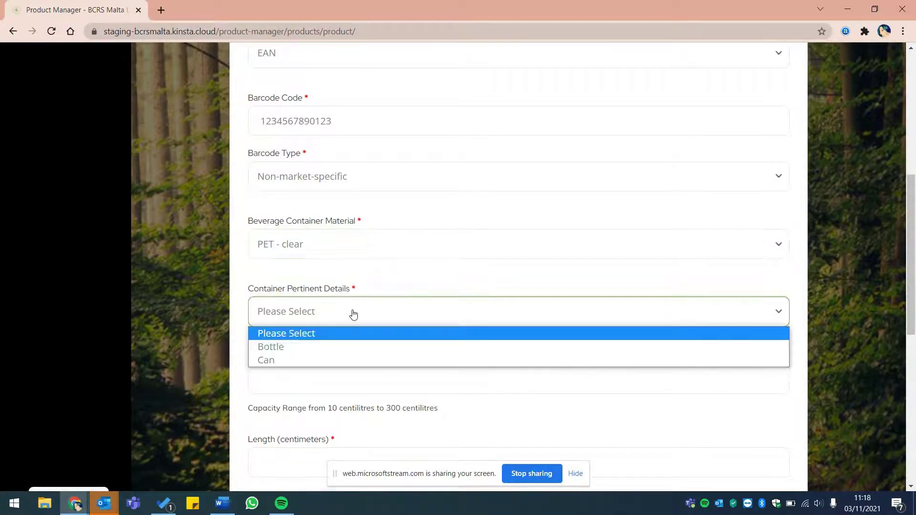
Step: Specify a Bottle container: capacity 300 cl, length 15 cm, empty weight 20 g
left_click(293, 353)
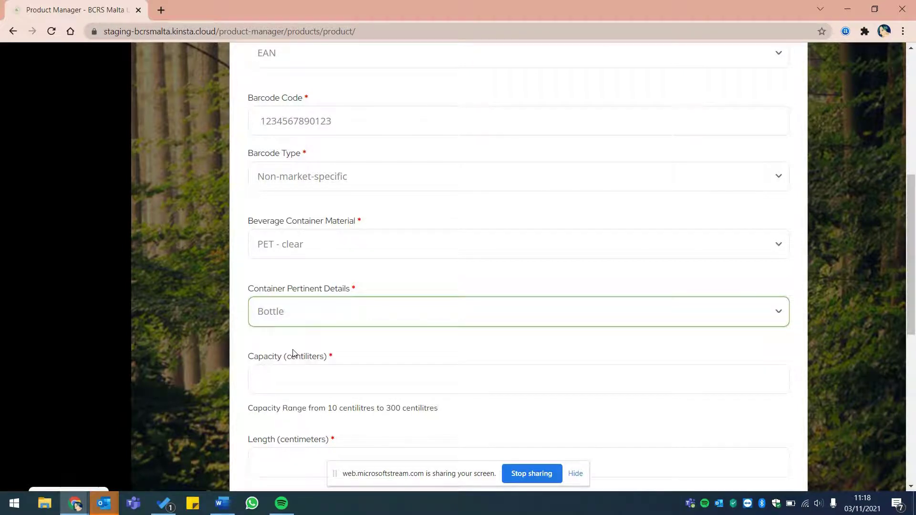
scroll(218, 354, "down", 1)
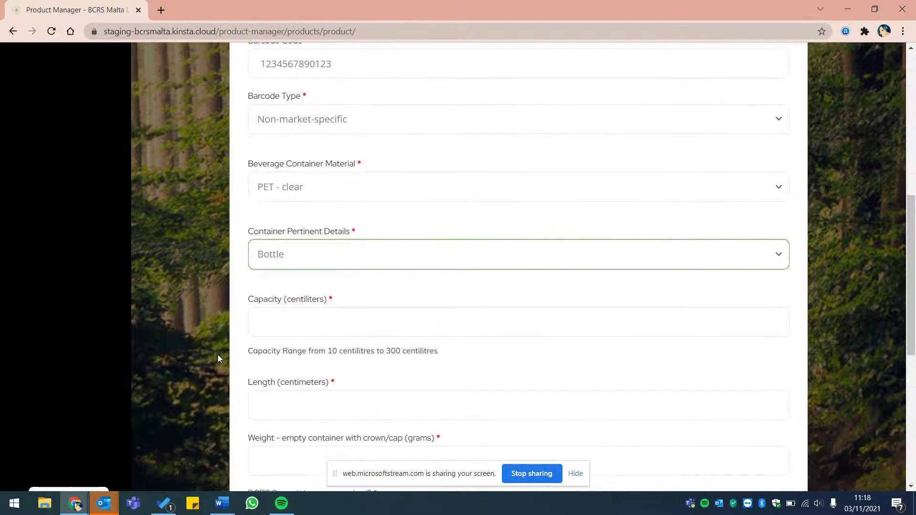
left_click(314, 320)
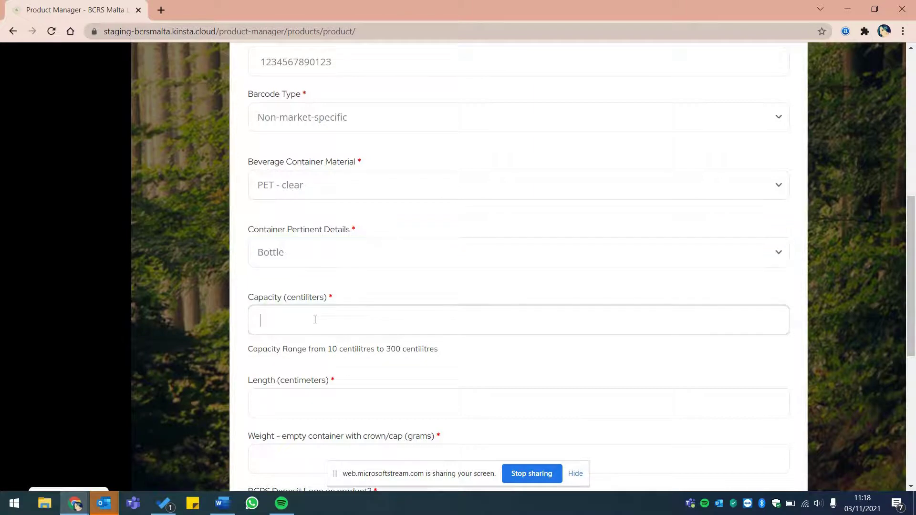
type("300")
scroll(310, 311, "down", 3)
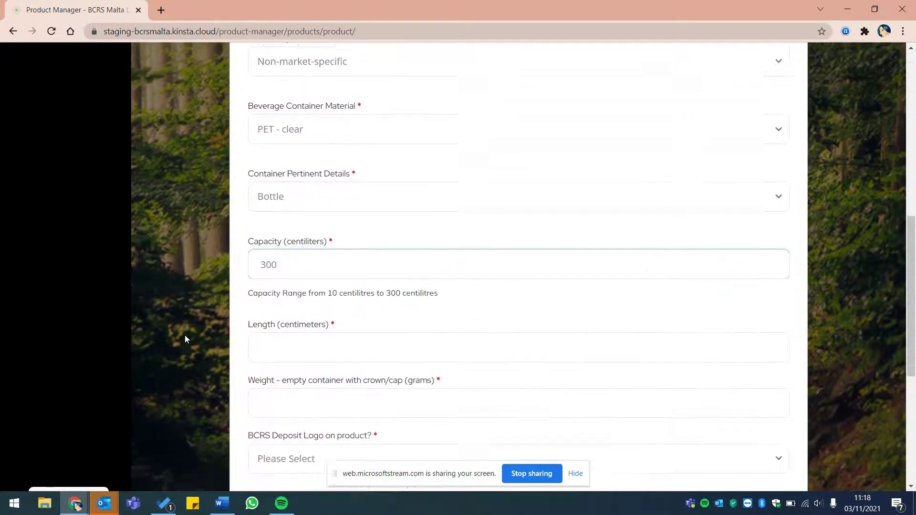
left_click(306, 294)
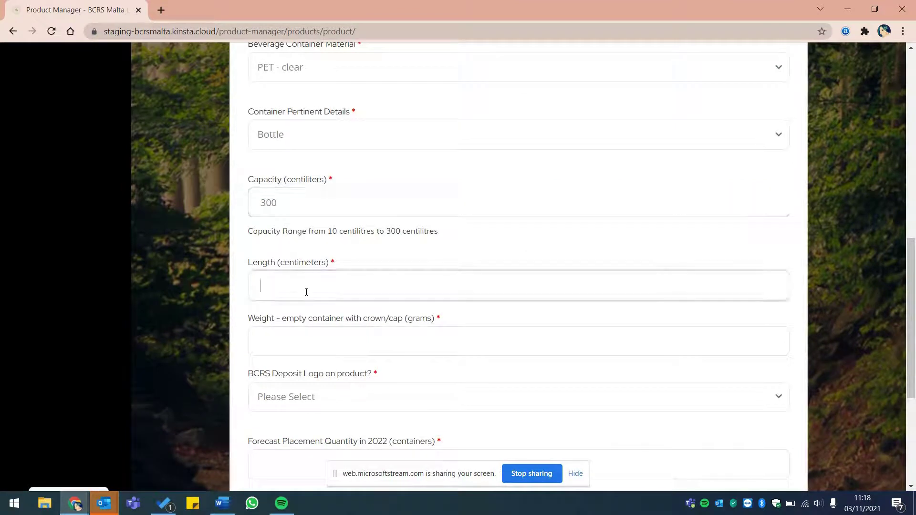
type("15")
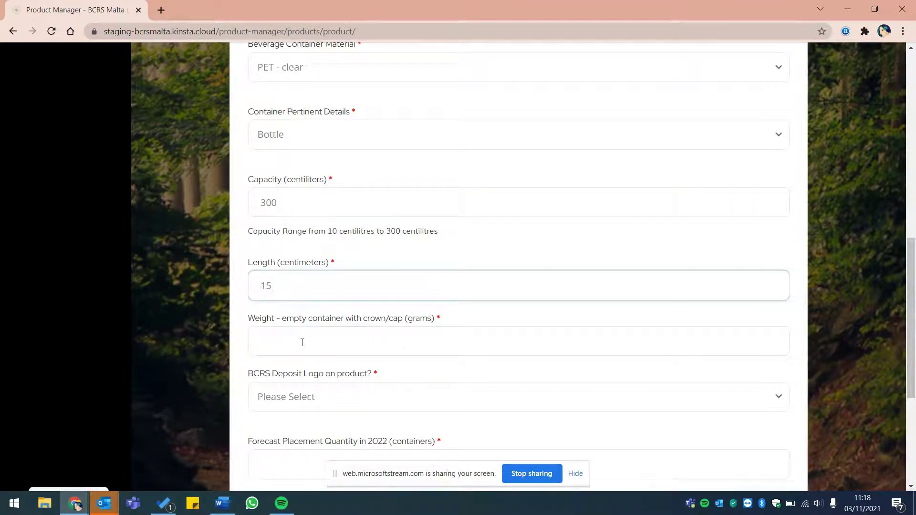
left_click(302, 343)
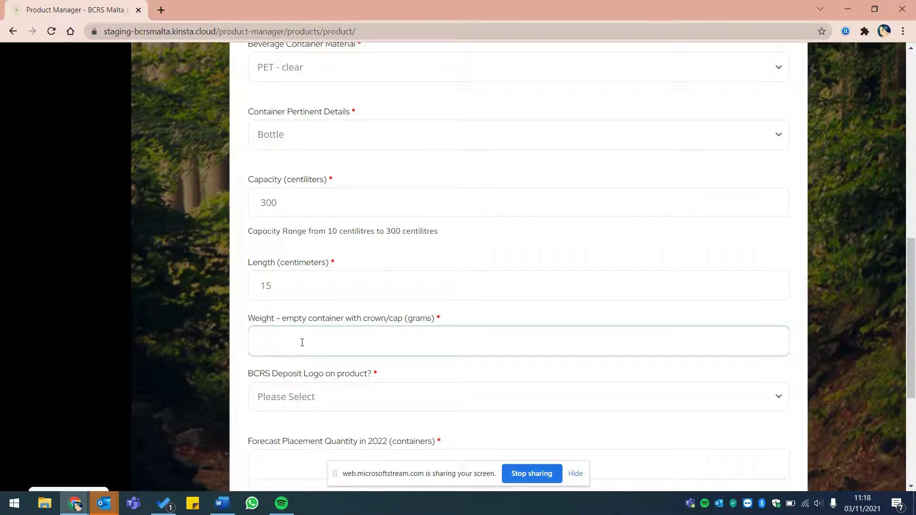
type("20")
left_click(199, 342)
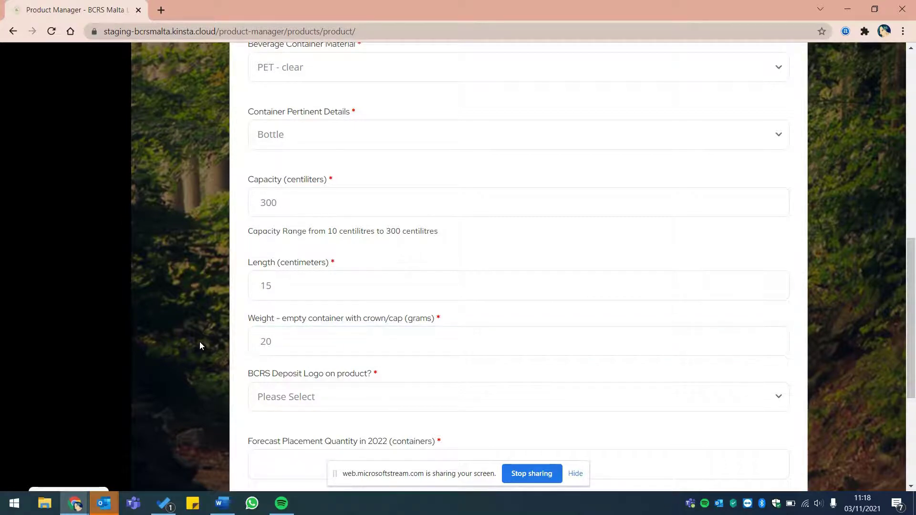
scroll(199, 341, "down", 2)
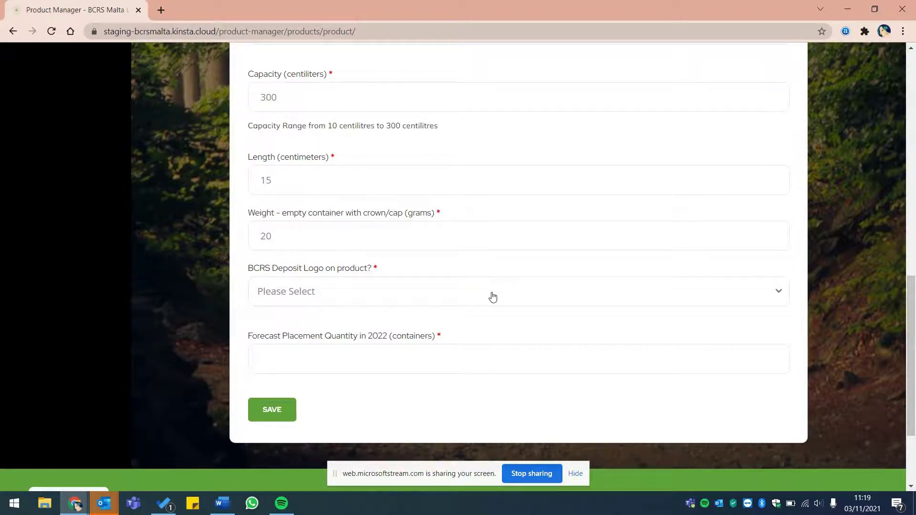
Step: Answer Yes for the BCRS deposit logo, forecast 554285 for 2022, and save Sunny Water
left_click(493, 297)
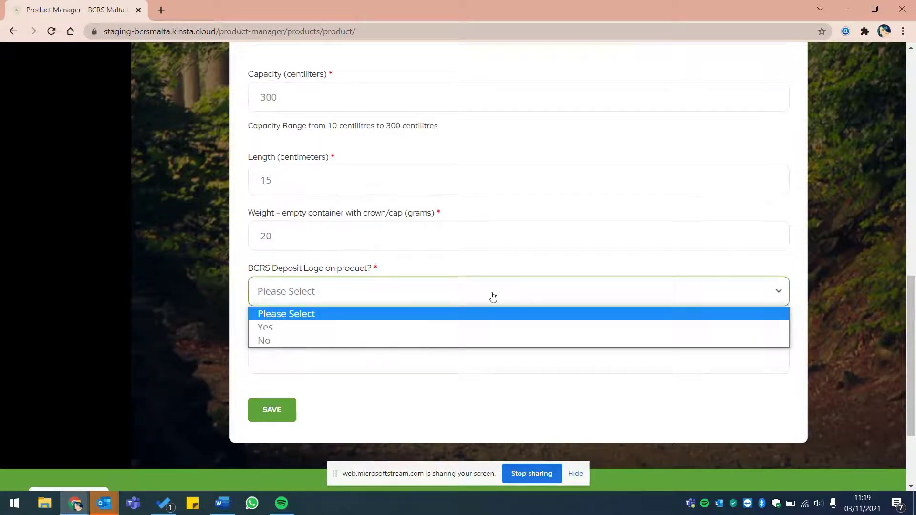
left_click(363, 332)
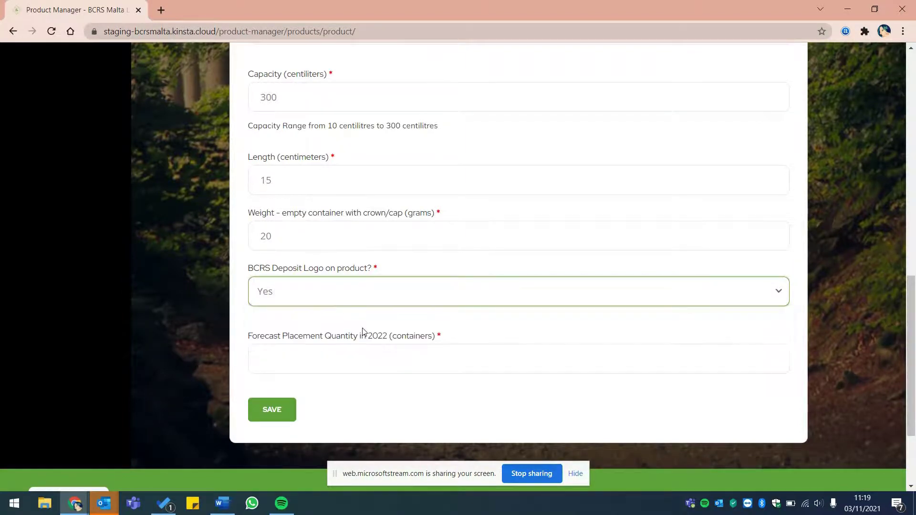
left_click(307, 363)
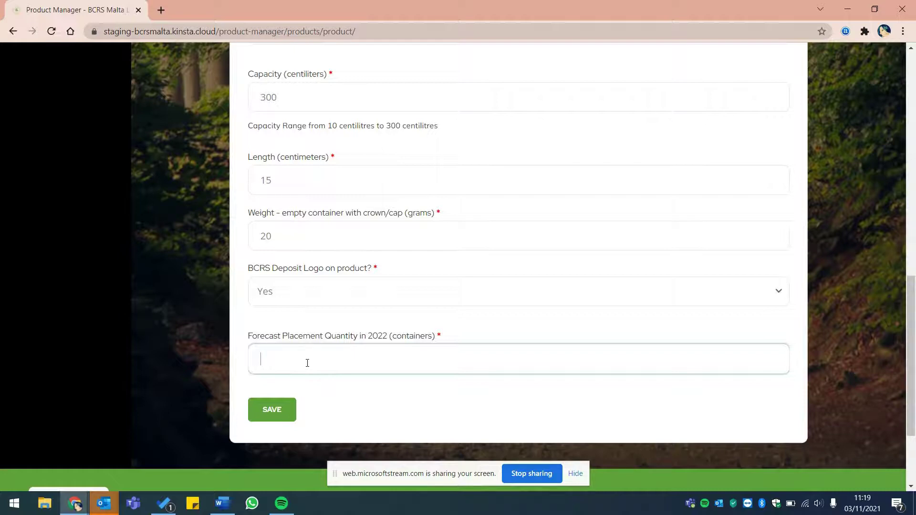
type("554285")
left_click(277, 412)
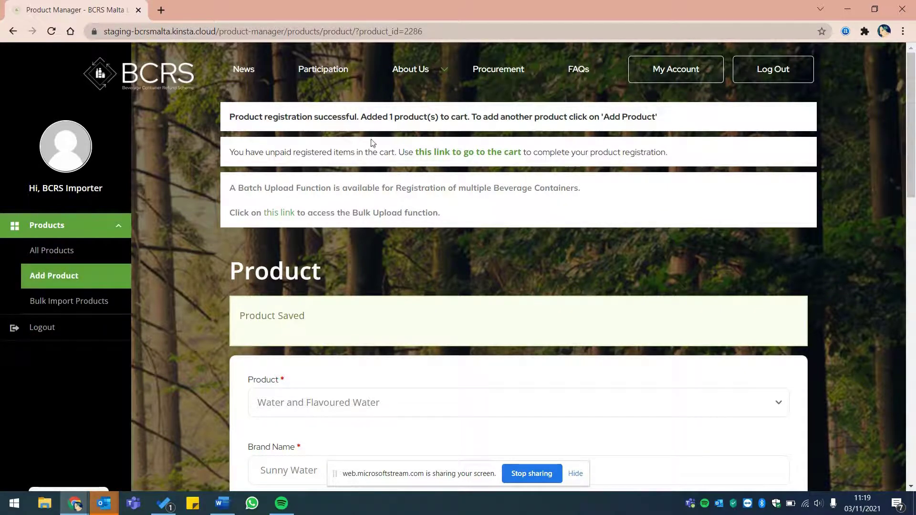
Step: Follow the cart link and scroll the €118.00 checkout down to the payment options
left_click(459, 158)
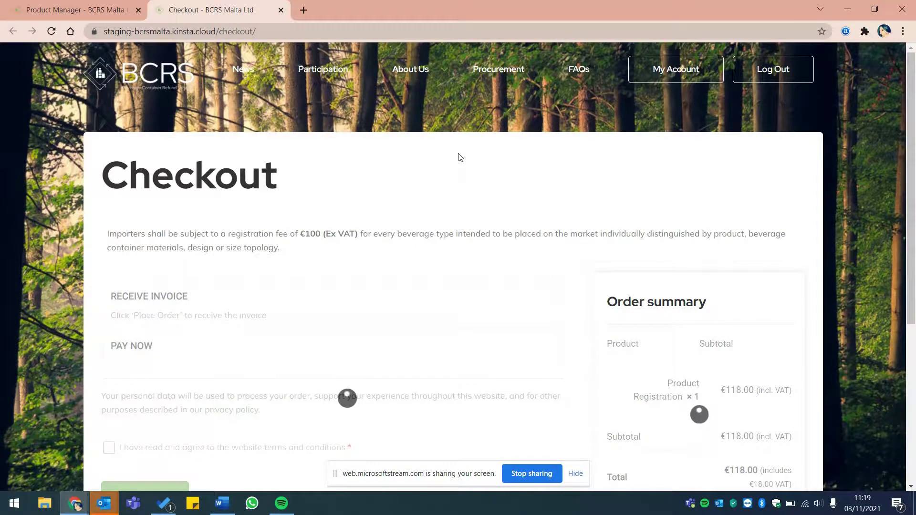
scroll(461, 158, "down", 2)
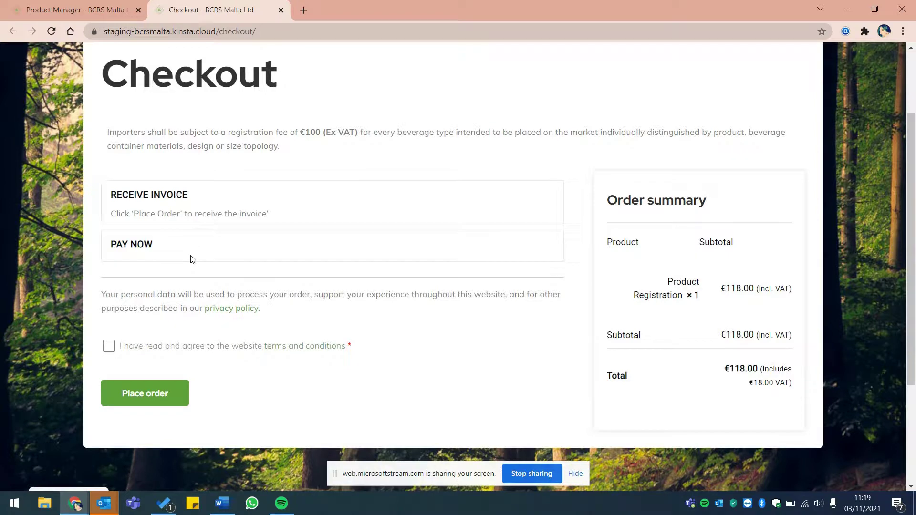
Step: Select Pay Now, enter the test card number, security code and 12/24 expiry, and accept the terms
left_click(177, 251)
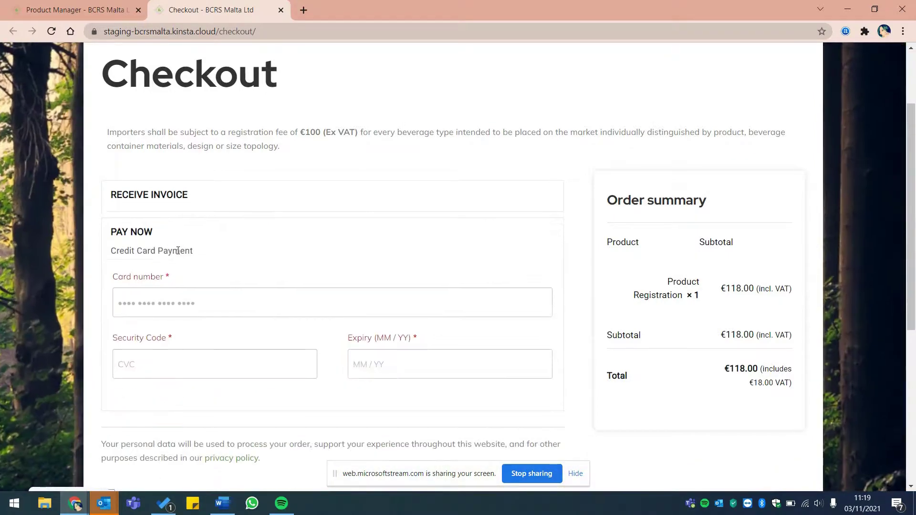
scroll(61, 264, "down", 2)
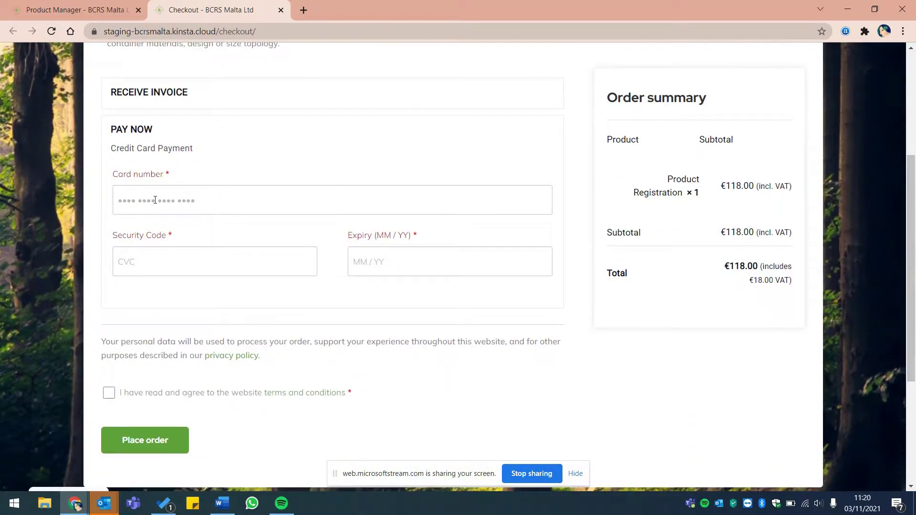
left_click(154, 202)
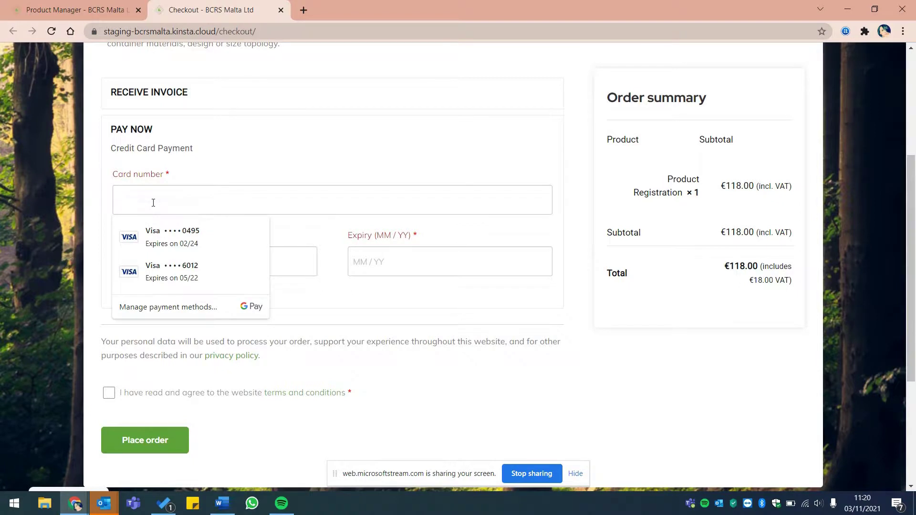
type("4000 0000 0000 2701")
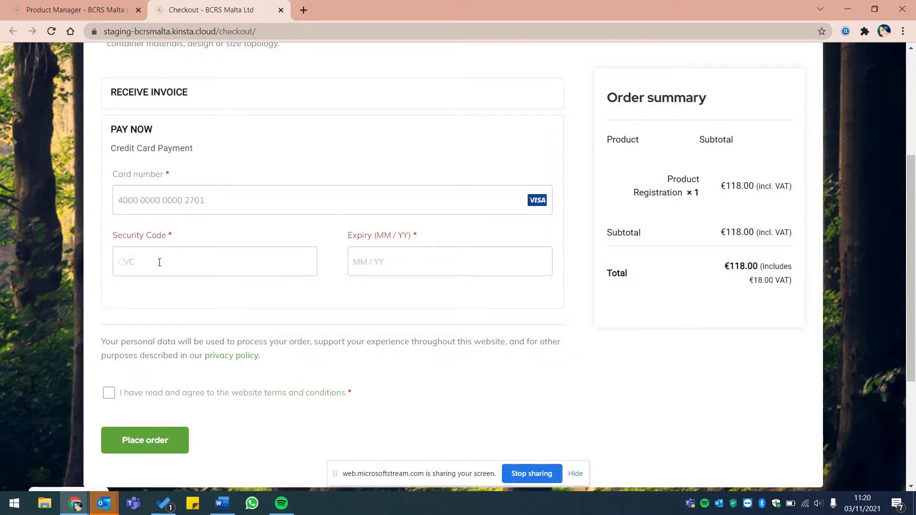
type("23")
left_click(392, 260)
type("12 / 24")
left_click(109, 394)
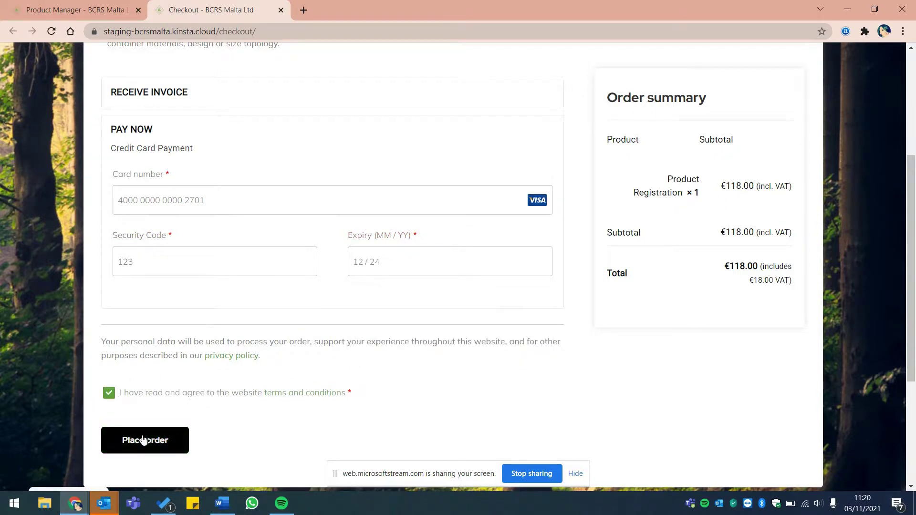
scroll(142, 435, "down", 1)
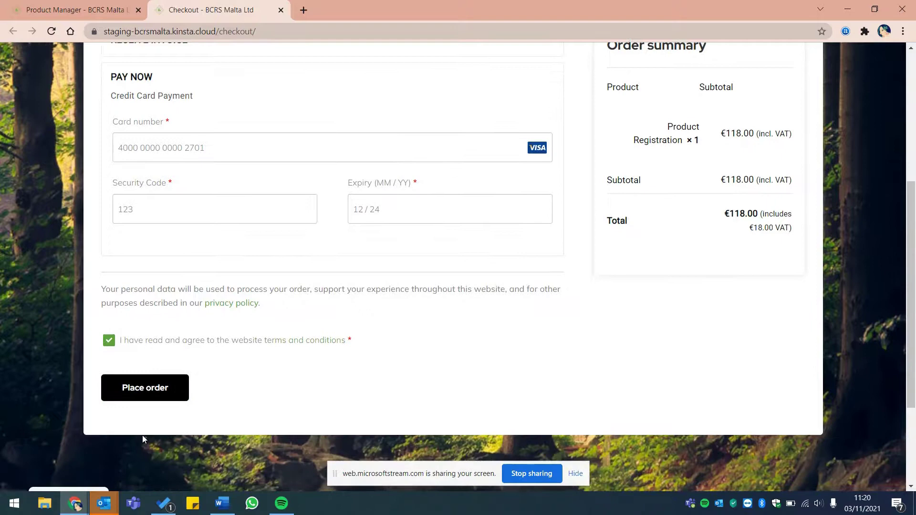
Step: Place the €118.00 order and decline the browser's save-card offer
left_click(143, 389)
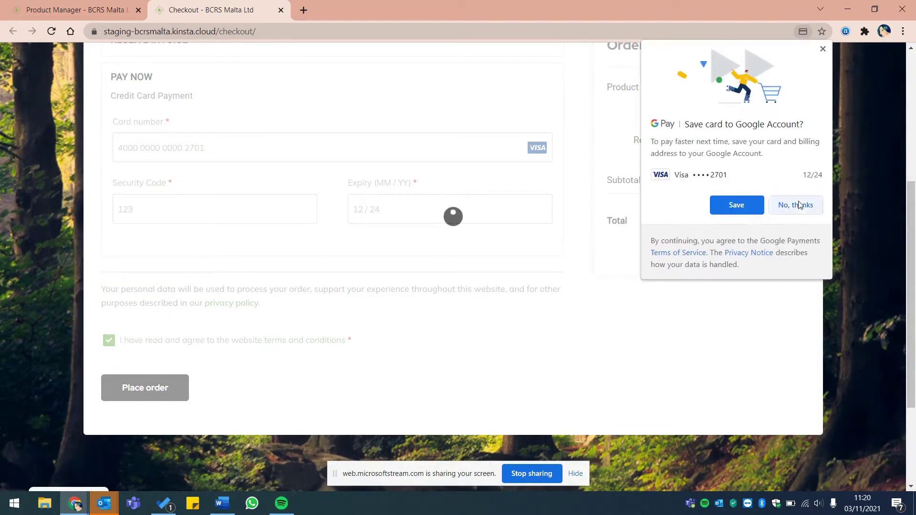
left_click(822, 49)
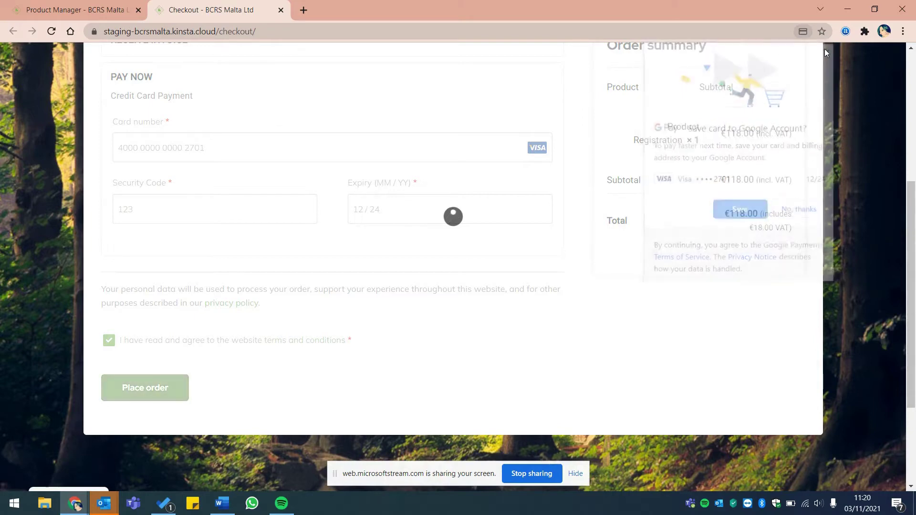
scroll(456, 188, "up", 2)
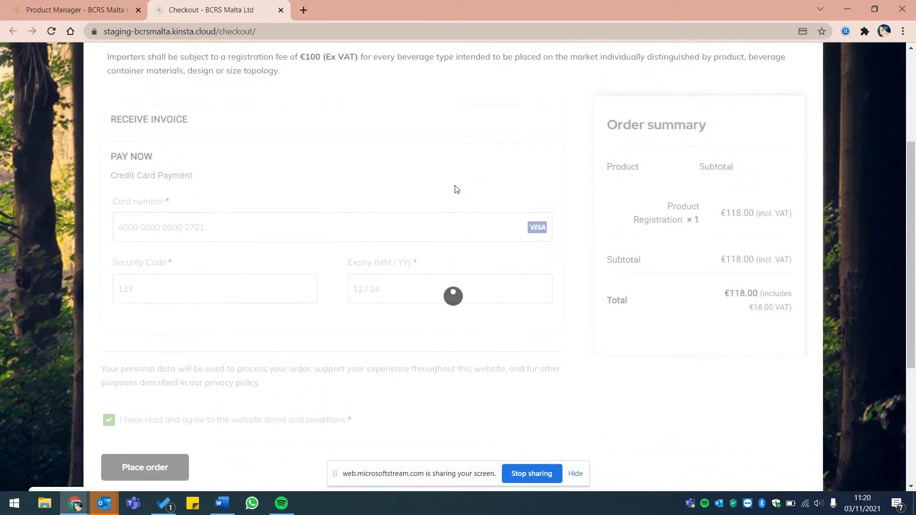